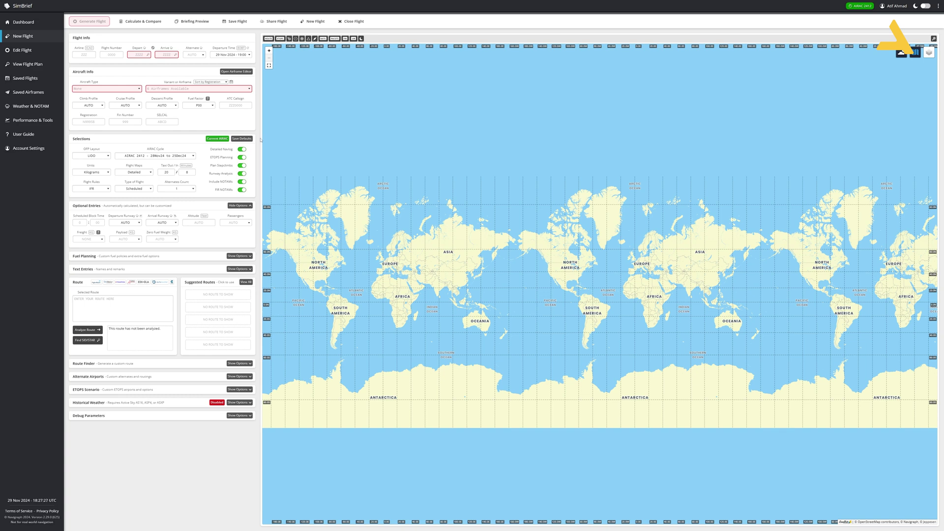
Enter OPLA as the departure airport and OPIS as the arrival airport
left_click(138, 54)
type("O")
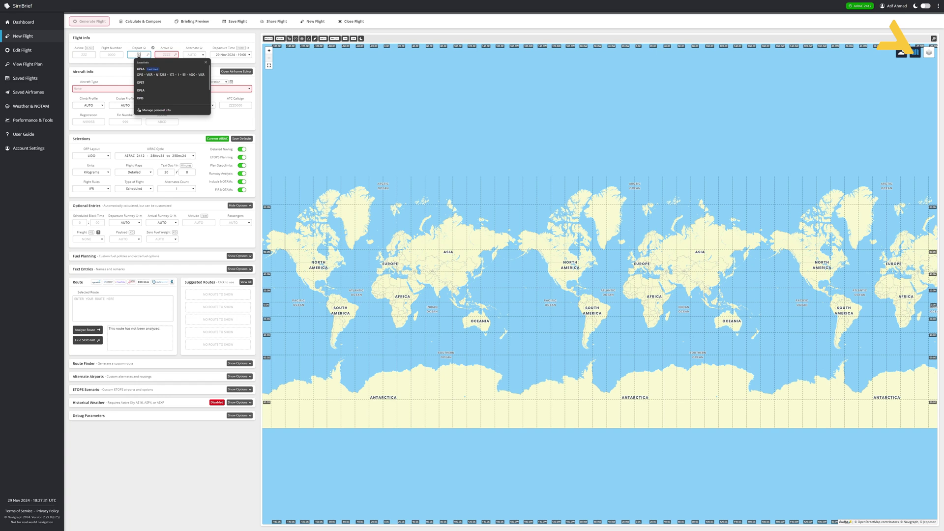
type("PLA")
left_click(164, 55)
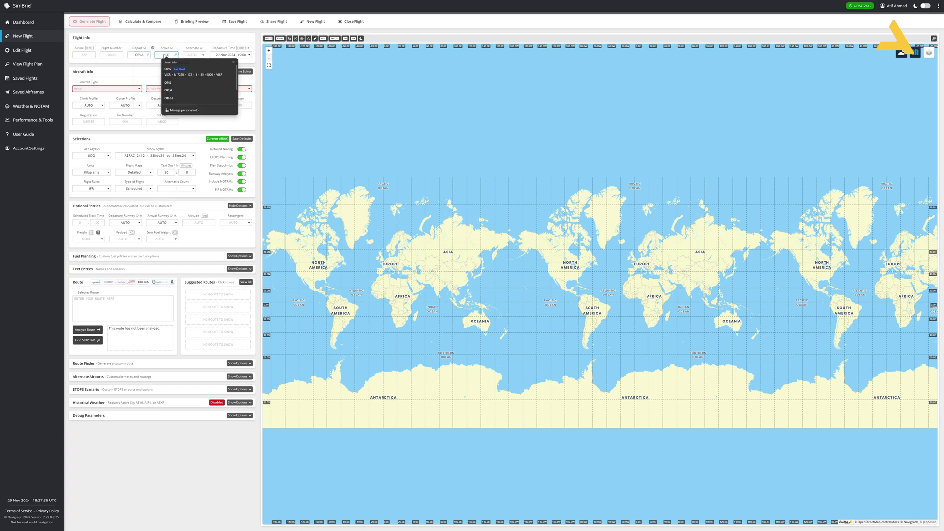
type("OPIS")
left_click(219, 117)
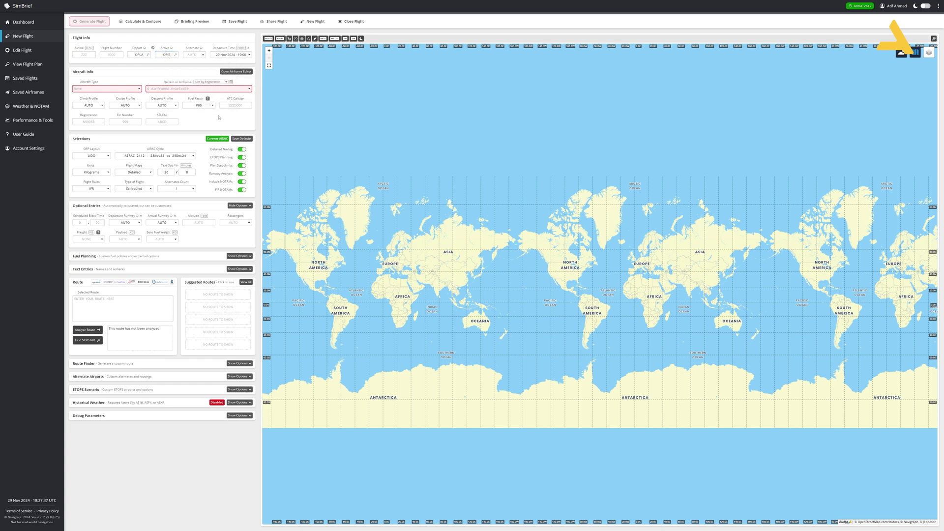
Choose C172 - Cessna 172R as the aircraft type
left_click(108, 88)
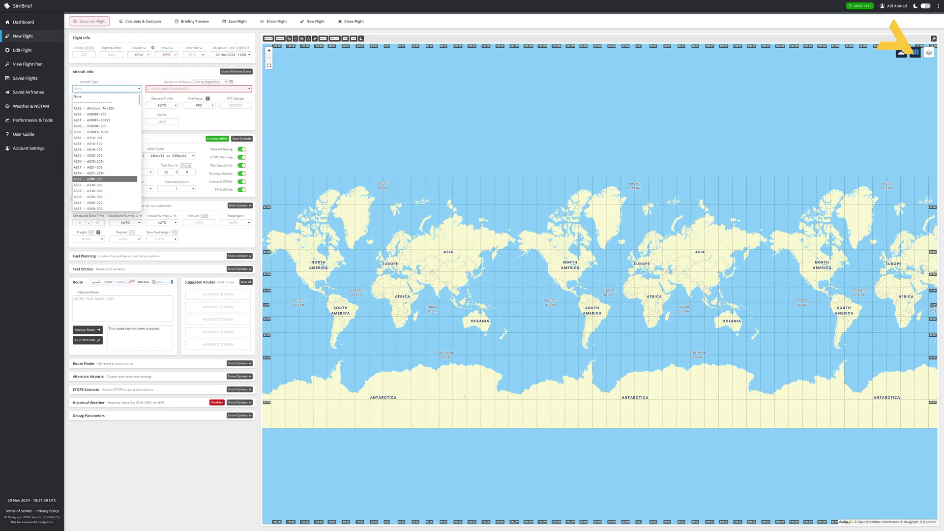
scroll(92, 179, "down", 5)
scroll(92, 179, "down", 8)
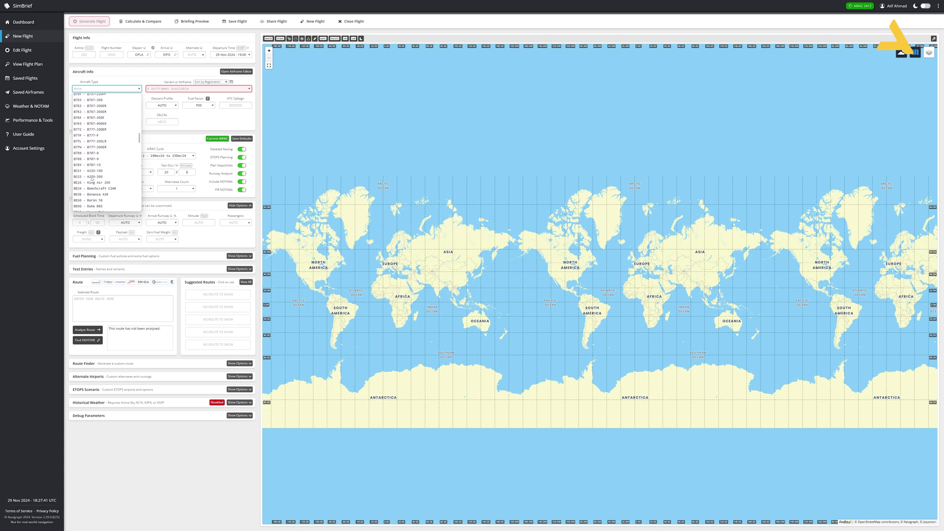
left_click(92, 181)
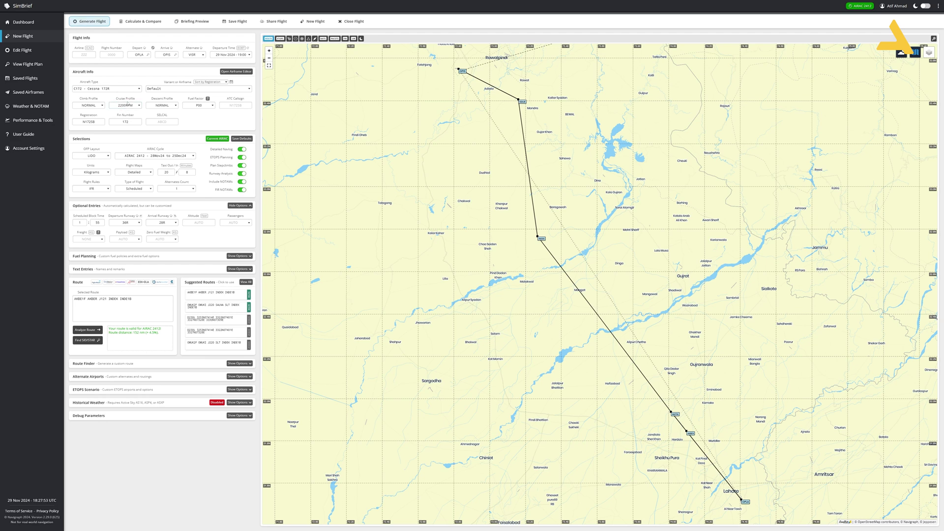
left_click(142, 108)
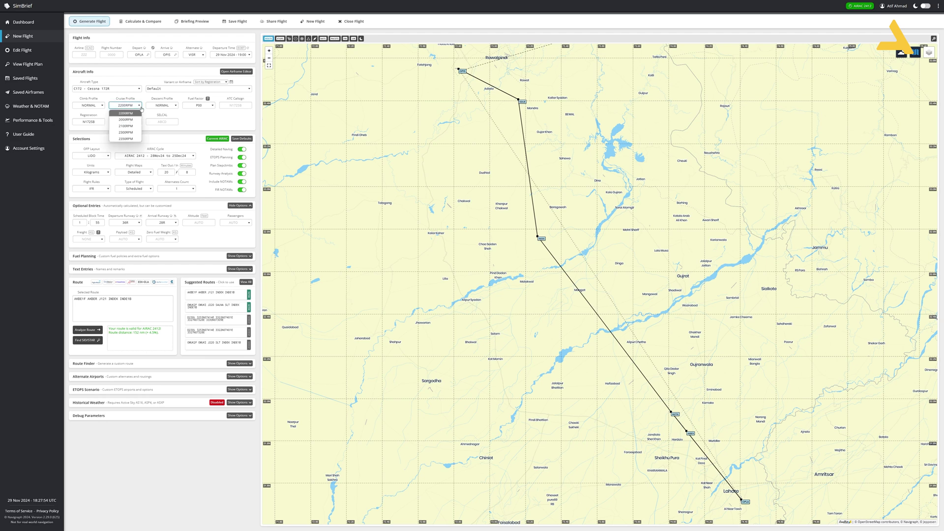
Pick the 2300RPM cruise profile, keeping runway 36R for departure and 28R for arrival
left_click(126, 132)
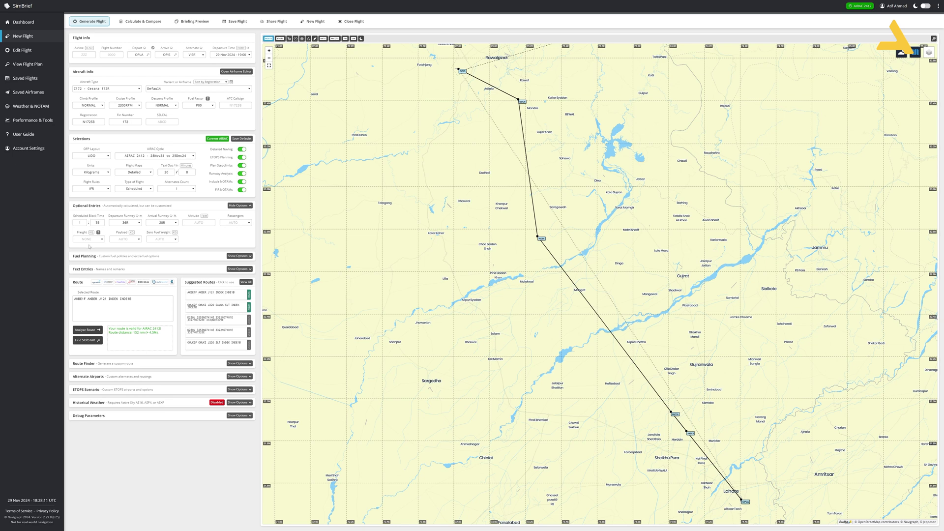
left_click(79, 222)
left_click(158, 223)
left_click(181, 235)
left_click(140, 223)
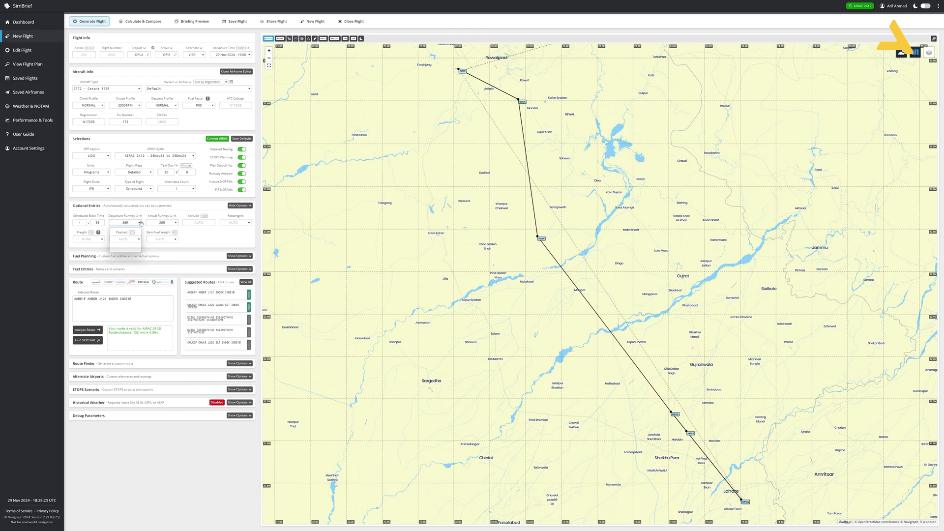
left_click(200, 239)
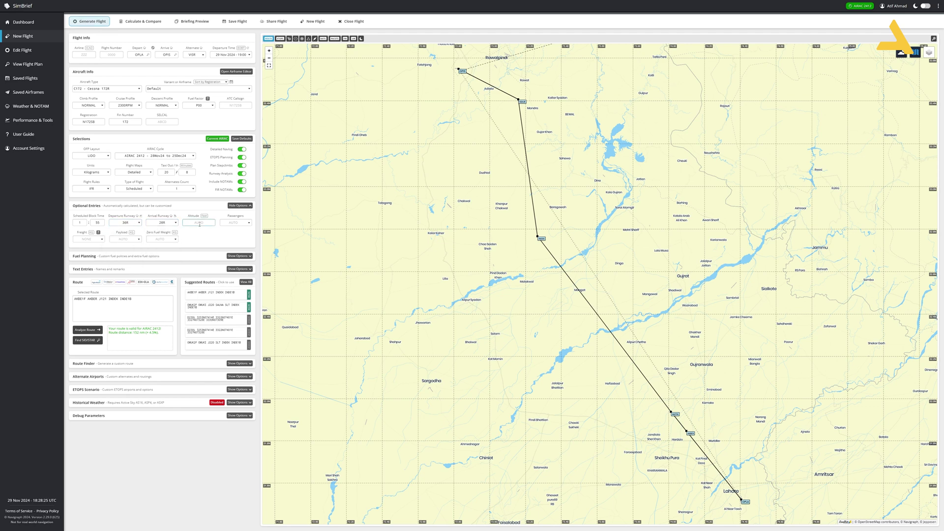
Set the cruise altitude to 6000 and passengers to Auto
left_click(199, 224)
type("6000")
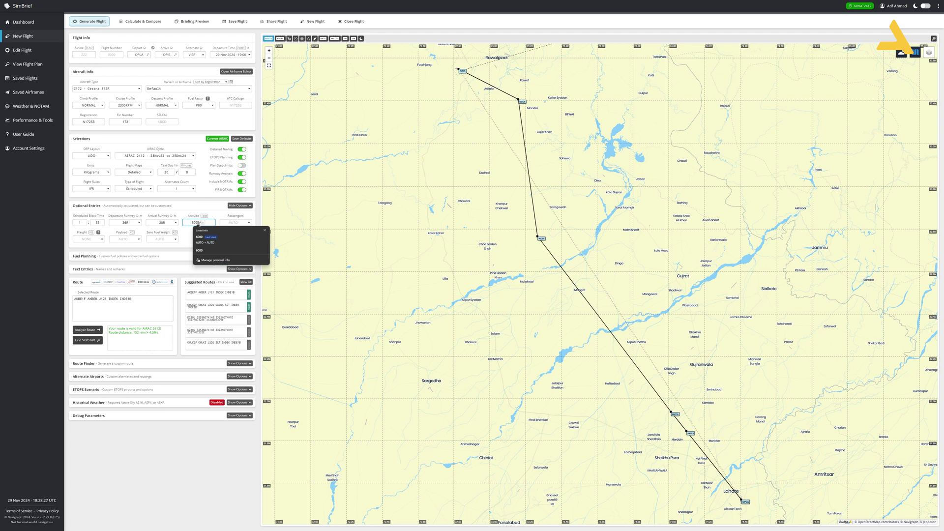
key("Escape")
left_click(250, 227)
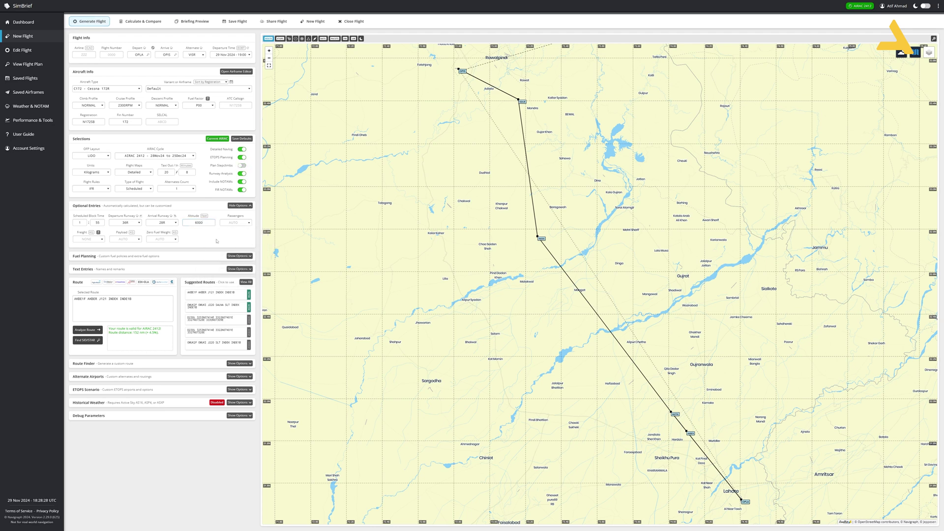
left_click(251, 227)
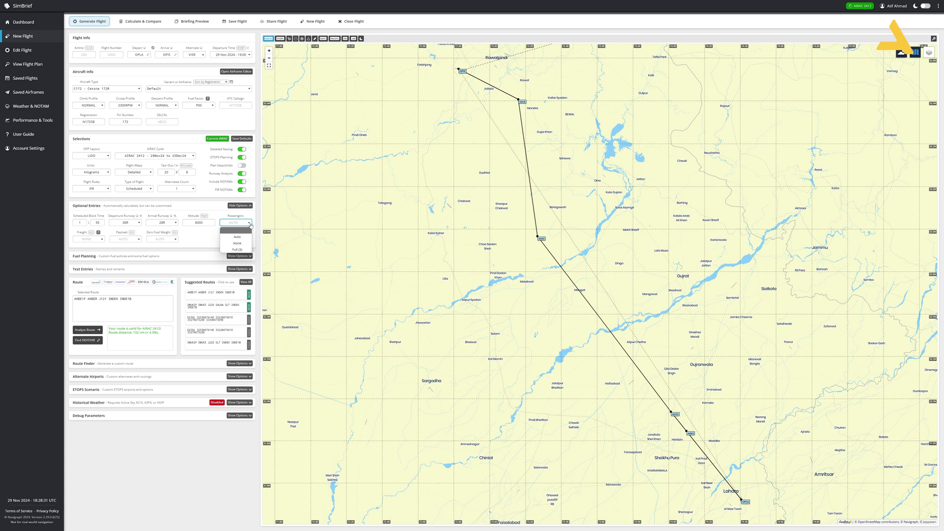
left_click(240, 238)
left_click(241, 239)
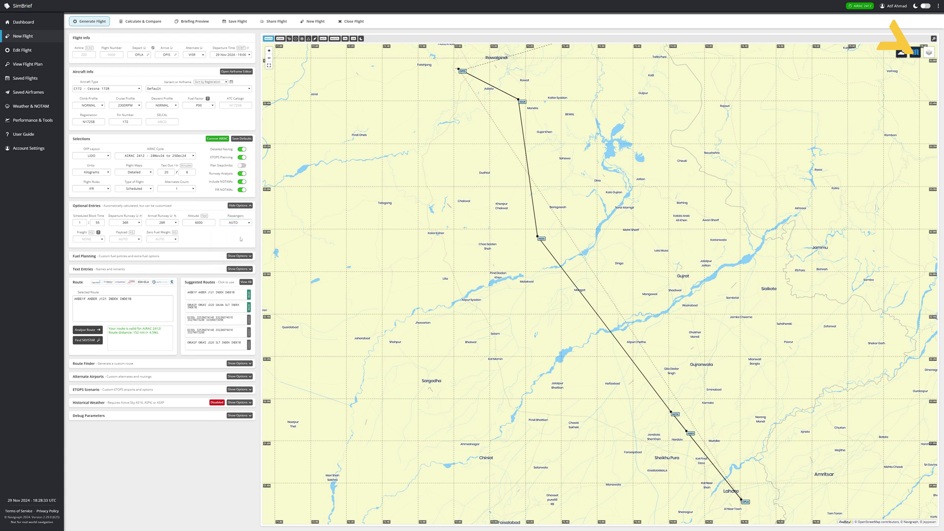
Set freight to Auto
left_click(102, 240)
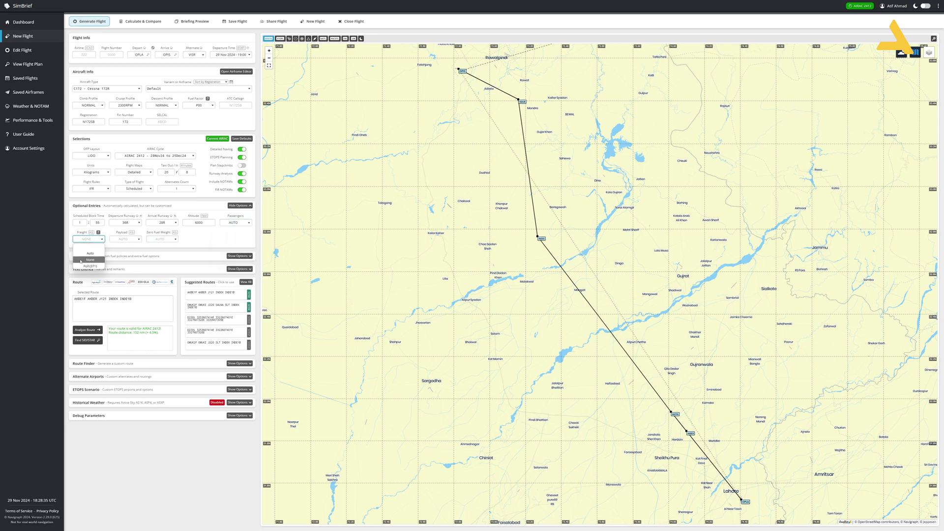
left_click(88, 254)
left_click(204, 241)
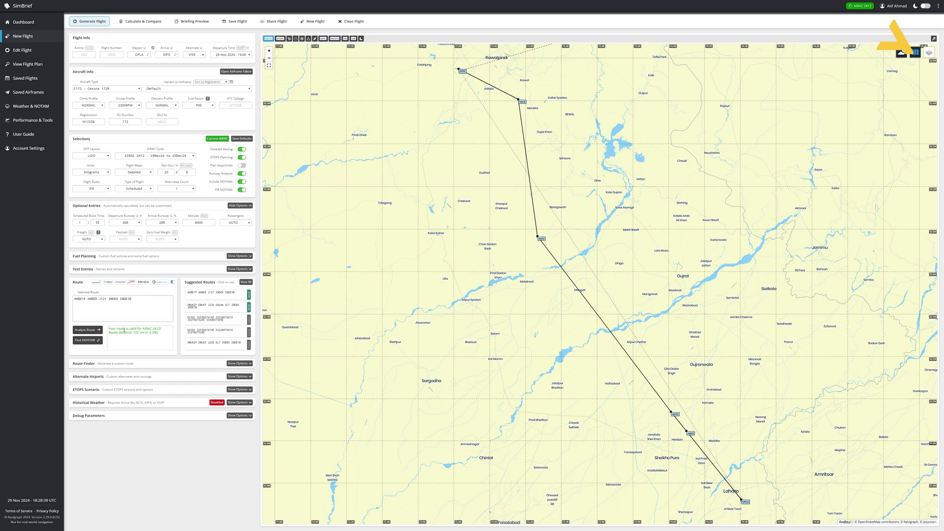
left_click(131, 298)
Try each suggested route on the map and settle on the OMUKI J220 SALNA route
left_click(215, 307)
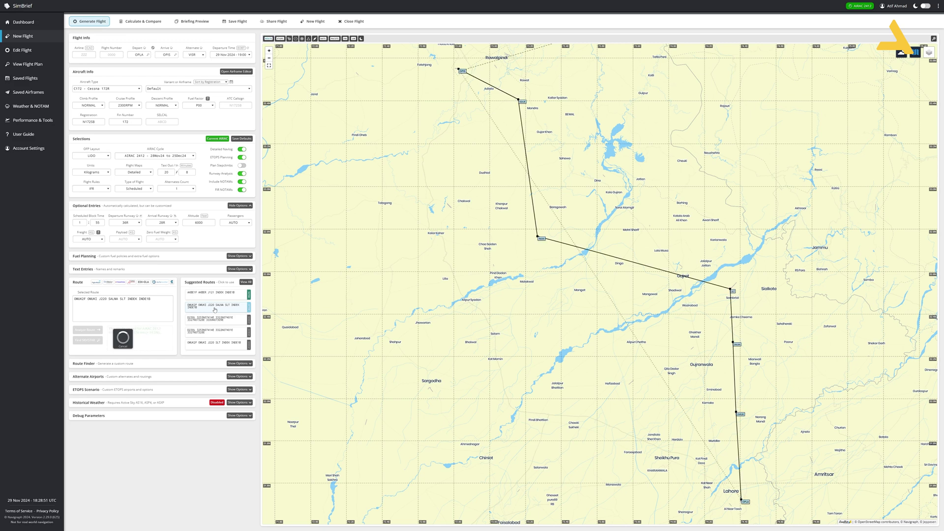
left_click(100, 304)
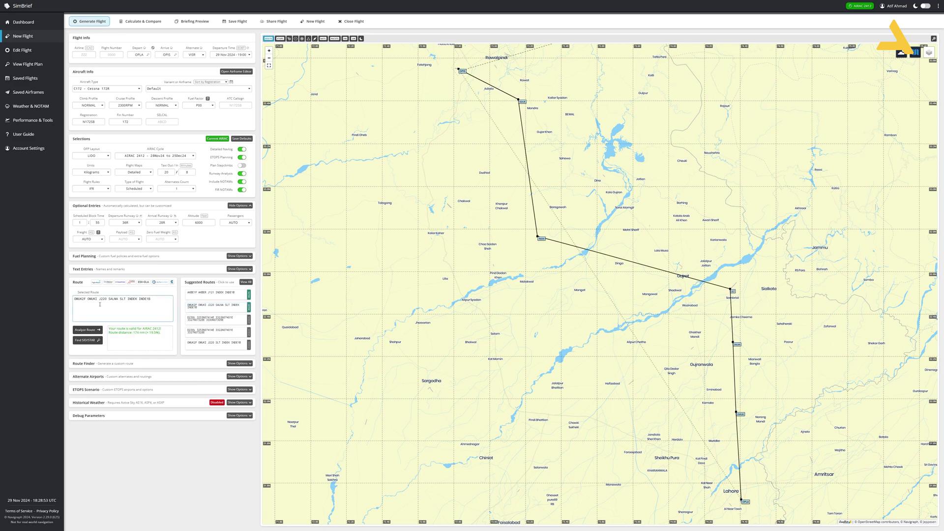
left_click(209, 295)
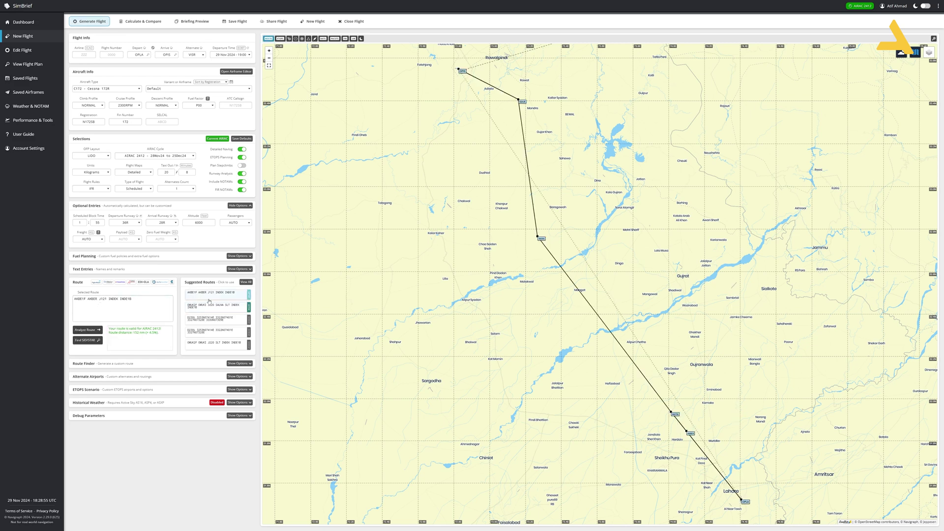
left_click(204, 307)
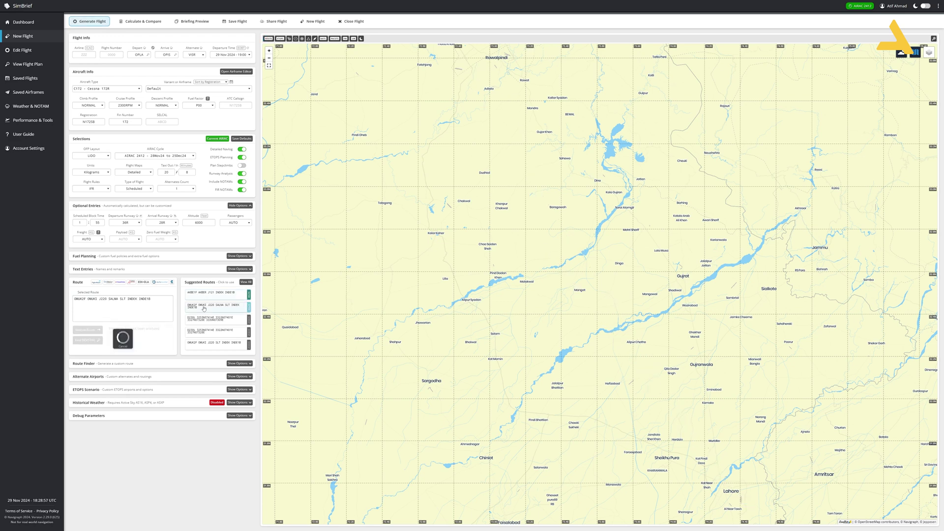
left_click(215, 332)
left_click(214, 342)
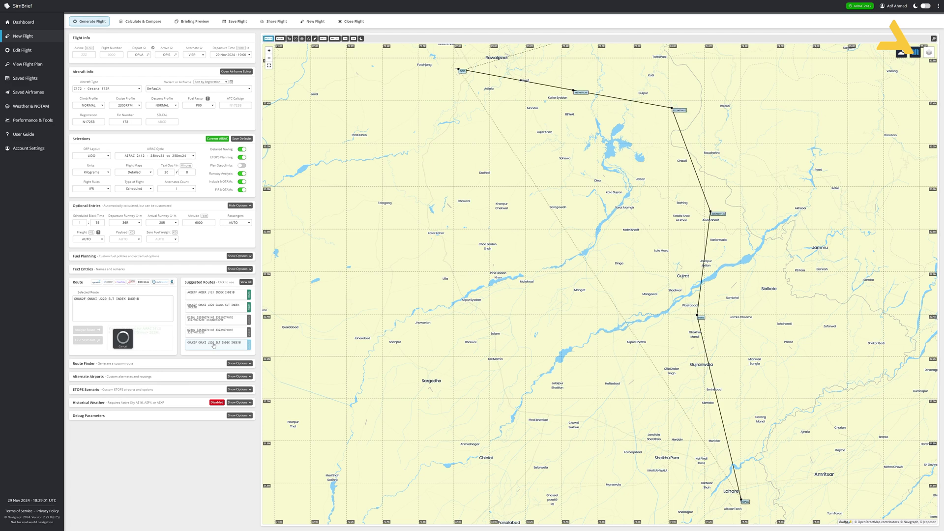
left_click(216, 297)
left_click(205, 309)
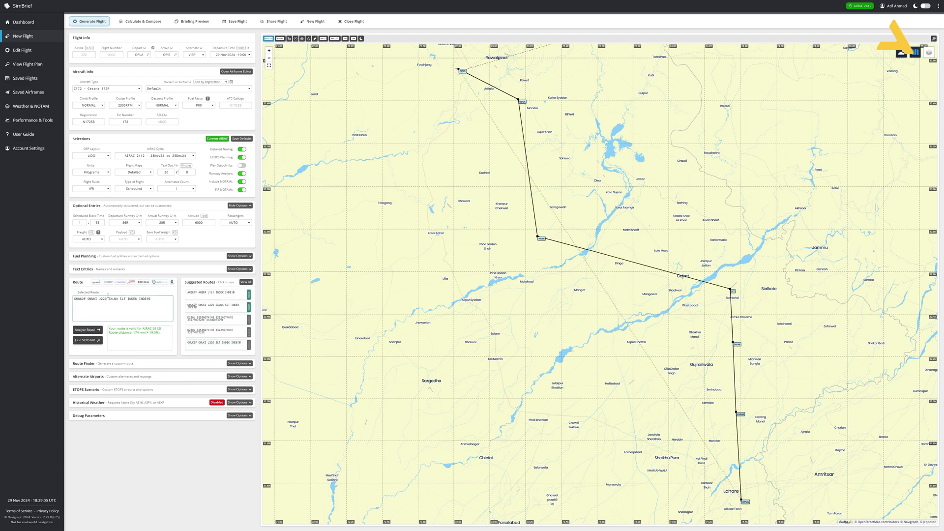
Review the selected route text: OMUK2F departure, the enroute part and INDE1B arrival
left_click(110, 300)
left_click_drag(110, 299, 123, 301)
left_click(123, 304)
left_click_drag(74, 301, 151, 303)
left_click(142, 308)
double_click(78, 299)
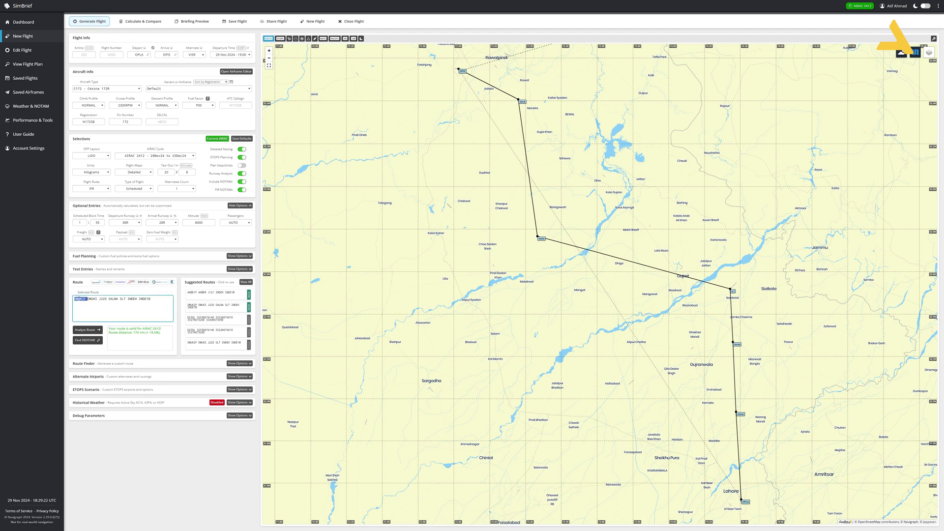
left_click(81, 311)
left_click_drag(74, 299, 84, 300)
left_click(86, 307)
left_click_drag(139, 300, 156, 297)
left_click(158, 295)
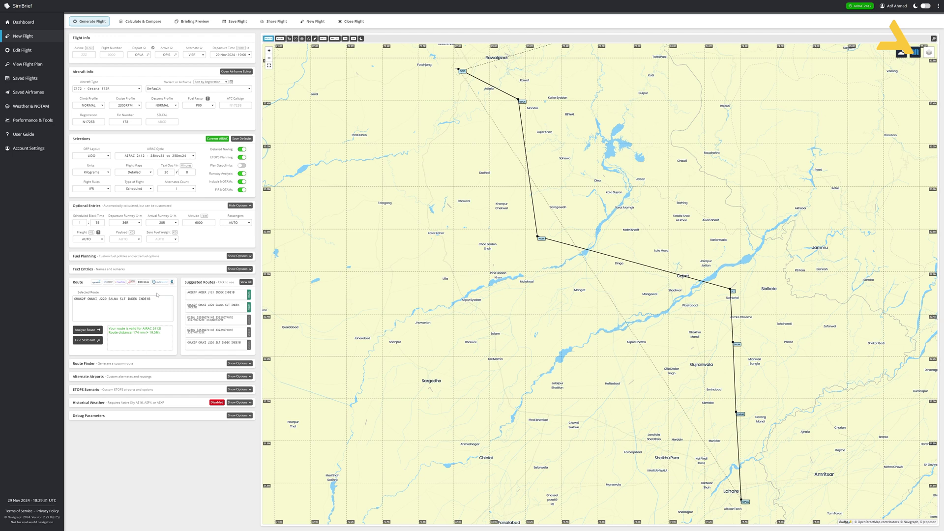
left_click(139, 298)
left_click_drag(89, 299, 157, 295)
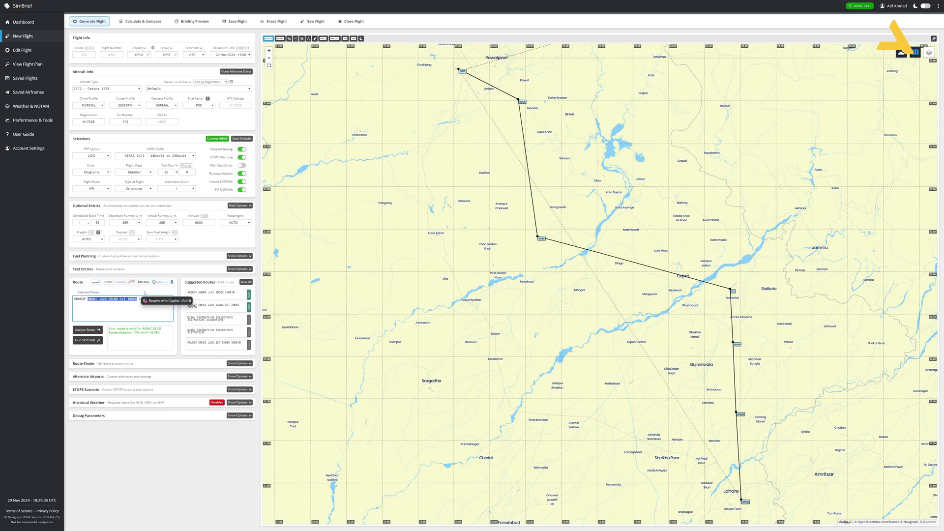
left_click(94, 299)
double_click(95, 299)
double_click(115, 299)
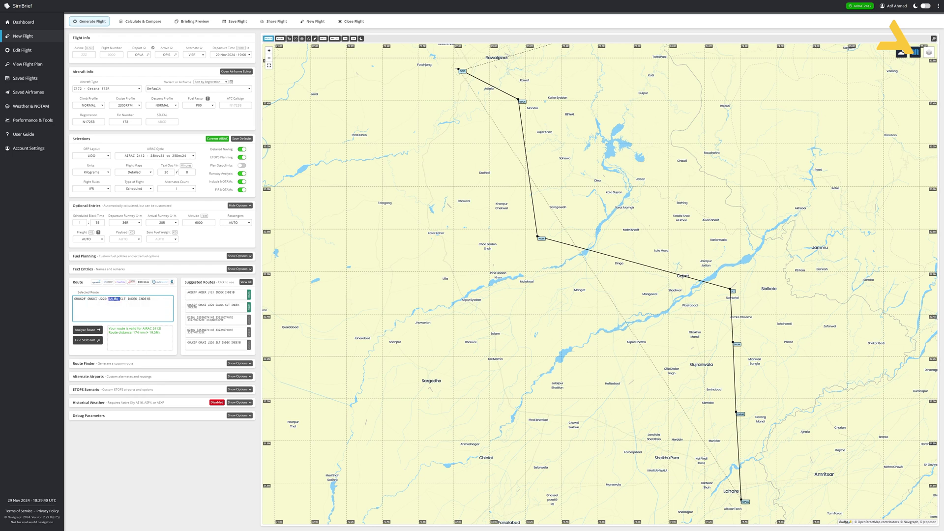
left_click(122, 299)
left_click(116, 293)
left_click(641, 363)
left_click(155, 315)
Generate the Cessna 172 flight plan and review its route line in the briefing
left_click(90, 21)
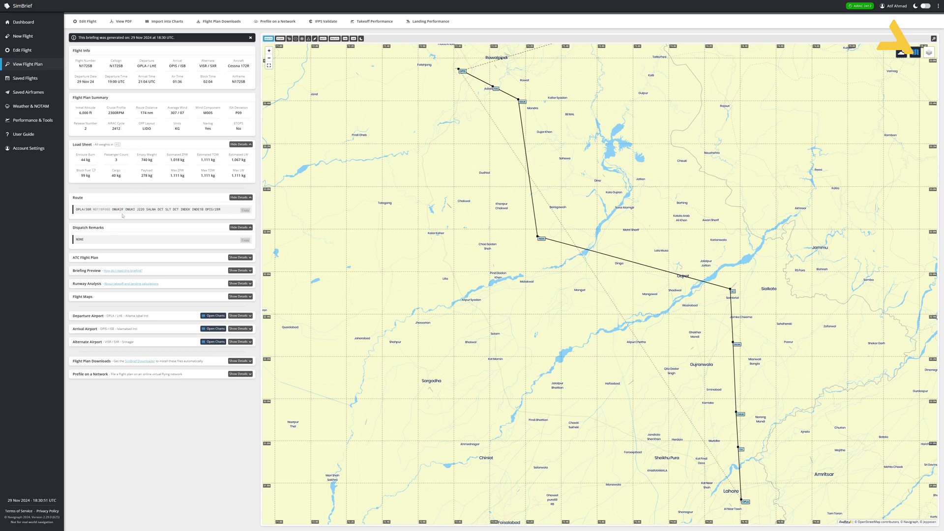
left_click_drag(125, 209, 197, 211)
triple_click(197, 212)
left_click(196, 220)
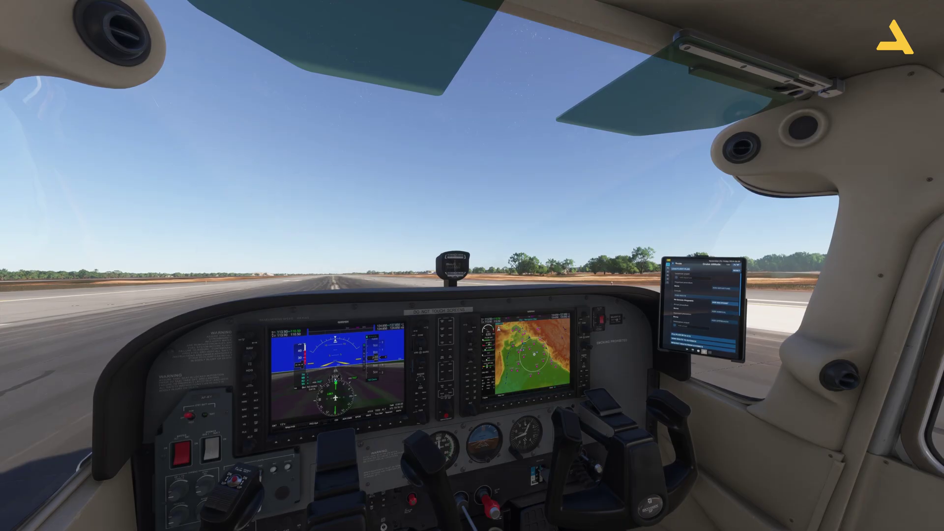
Zoom onto the G1000 MFD and show its Active Flight Plan page with FPL
key("alt+1")
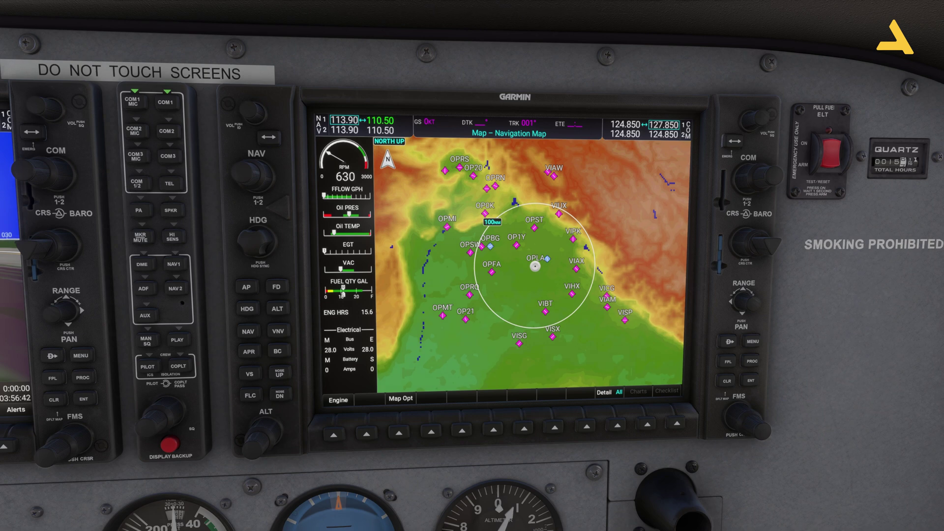
left_click(728, 364)
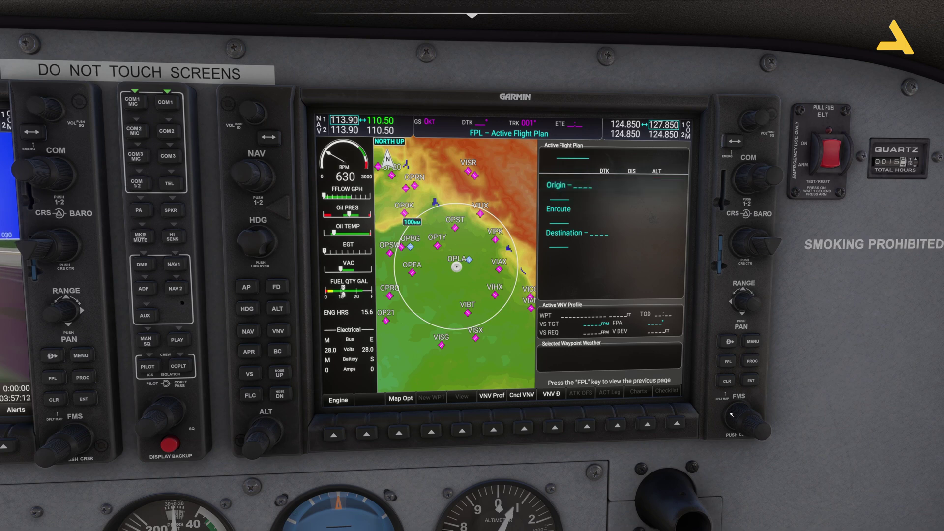
Turn the FMS knob to bring up the Waypoint Information entry
scroll(736, 418, "down", 1)
scroll(736, 419, "down", 1)
scroll(734, 416, "up", 2)
scroll(732, 413, "down", 1)
scroll(731, 413, "up", 1)
scroll(731, 413, "down", 2)
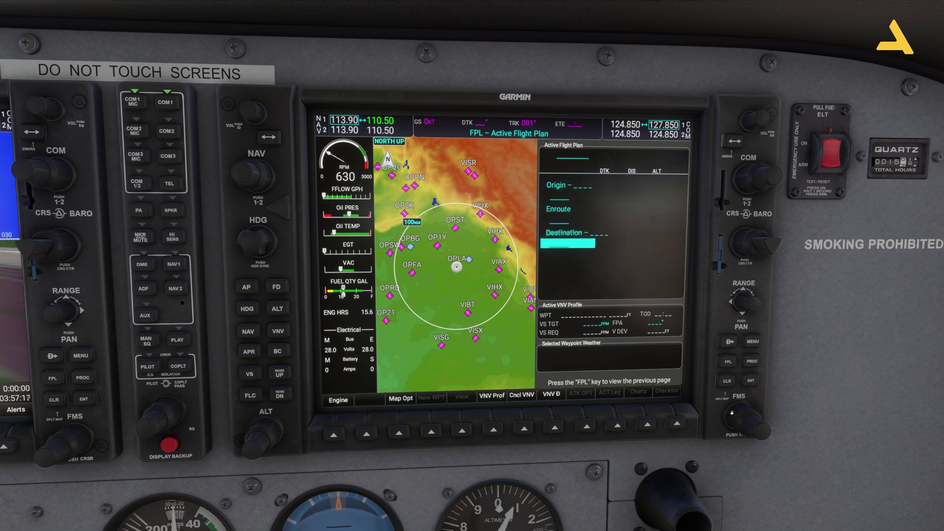
scroll(732, 413, "up", 2)
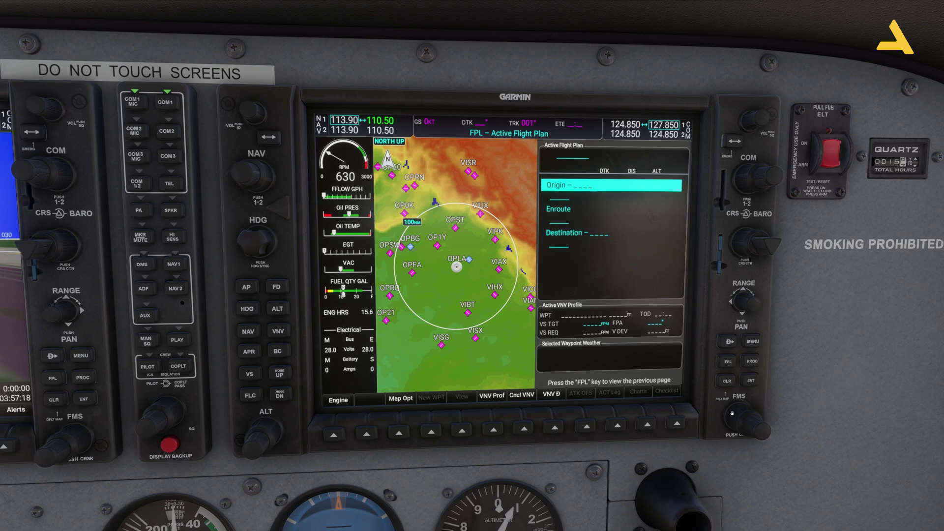
scroll(731, 413, "down", 1)
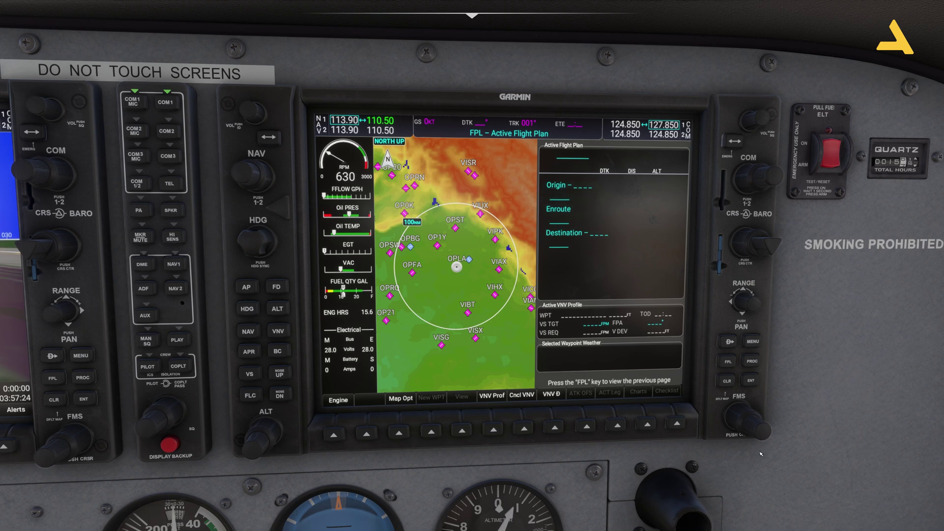
scroll(751, 428, "up", 1)
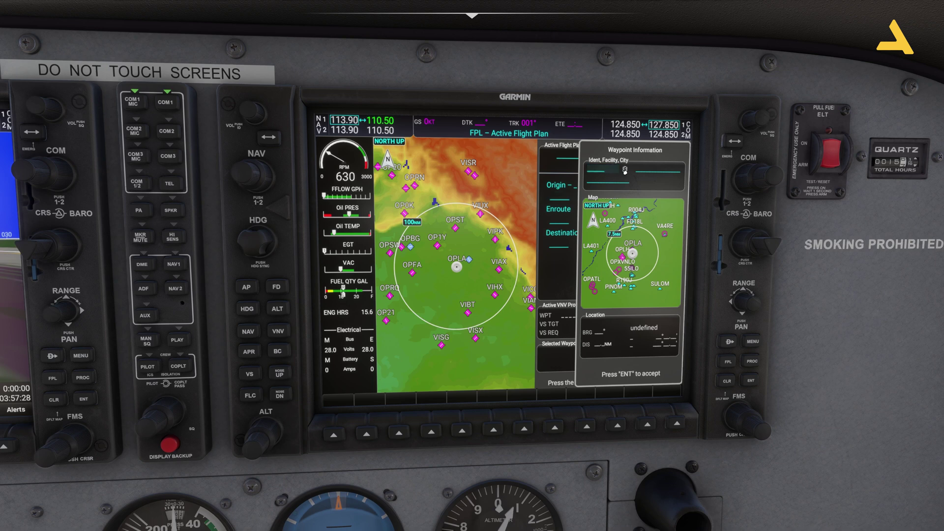
scroll(755, 430, "up", 10)
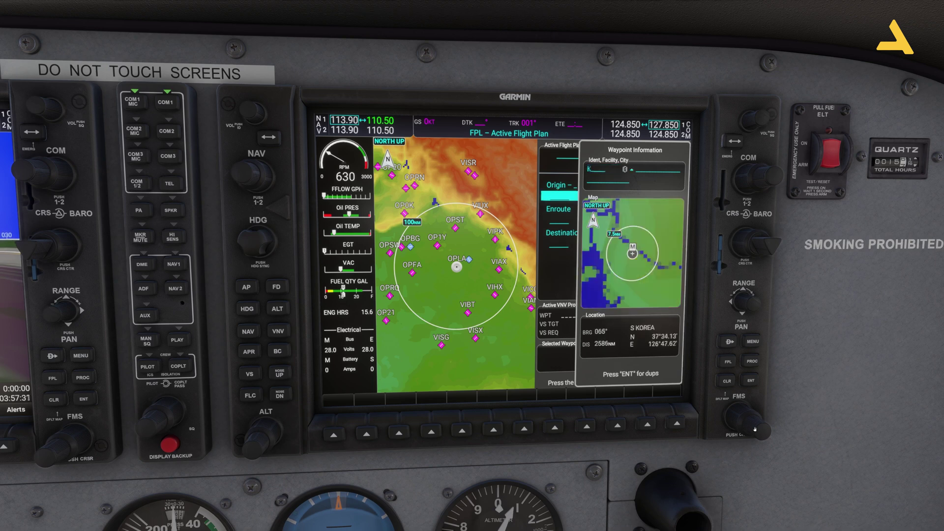
scroll(755, 429, "up", 2)
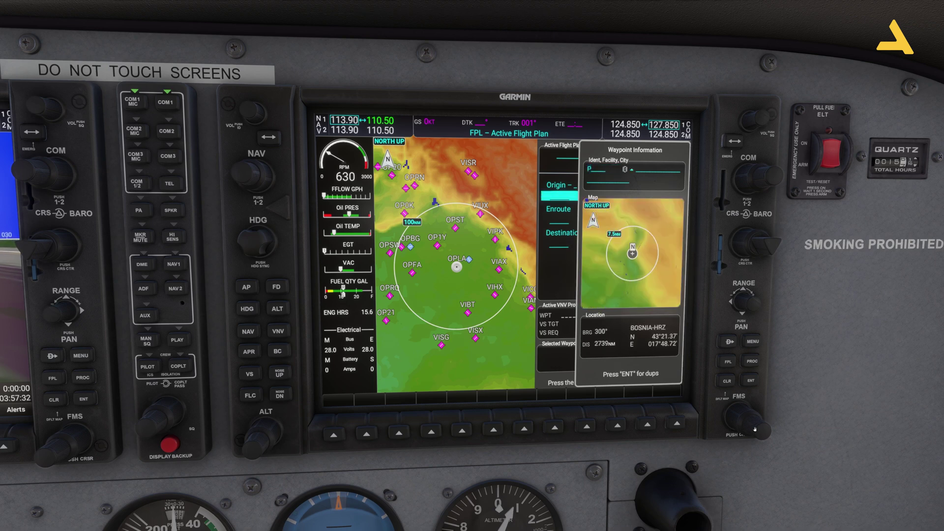
scroll(755, 429, "down", 2)
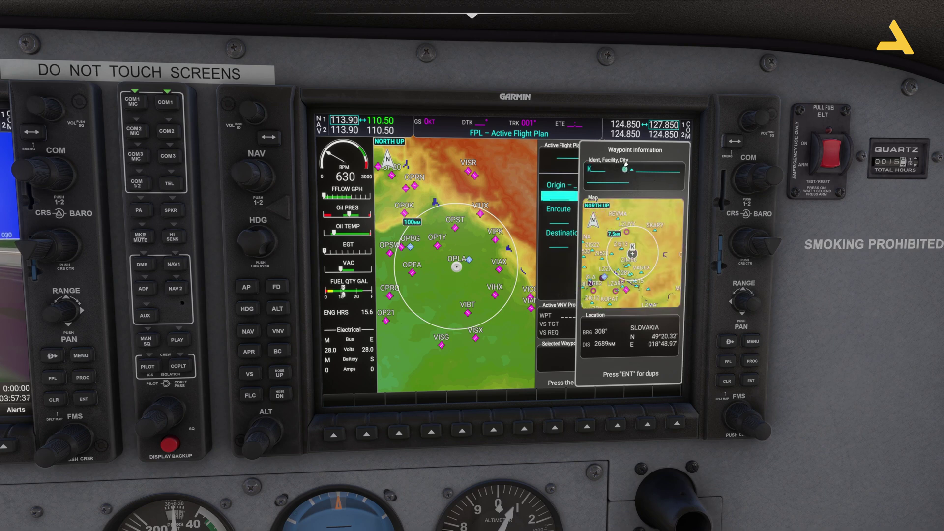
Enter OPLA as the origin identifier and confirm with ENT
left_click(596, 171)
type("OPLA")
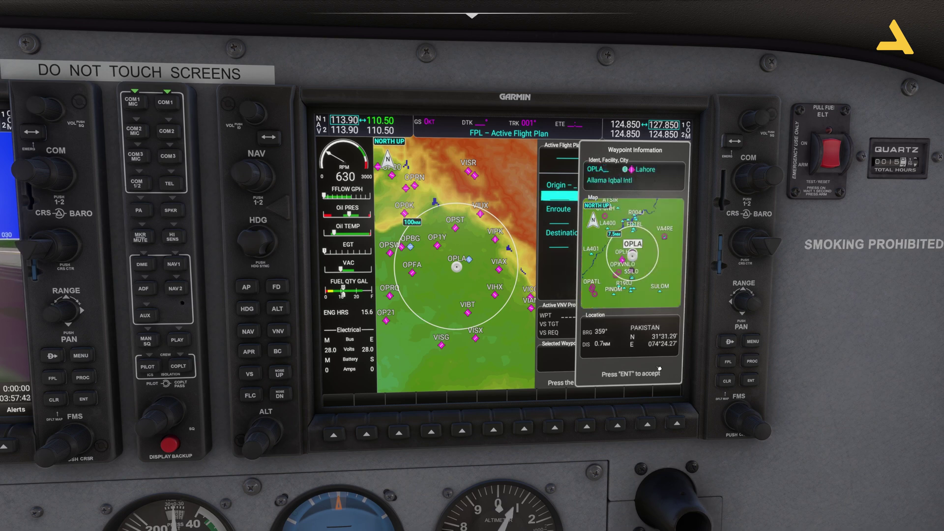
left_click(751, 383)
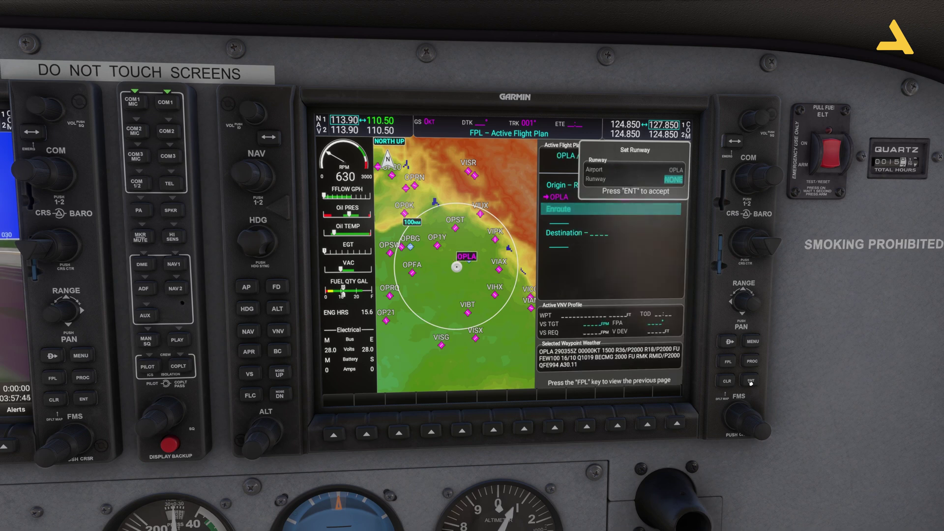